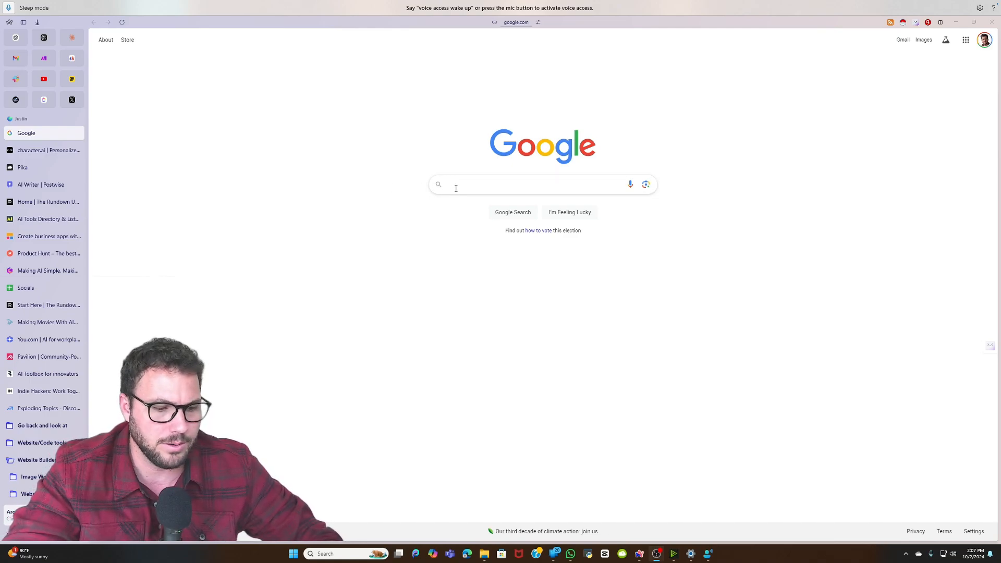
- Search Google for "character ai", go to the character.ai site and start creating a new character
left_click(474, 186)
left_click(475, 203)
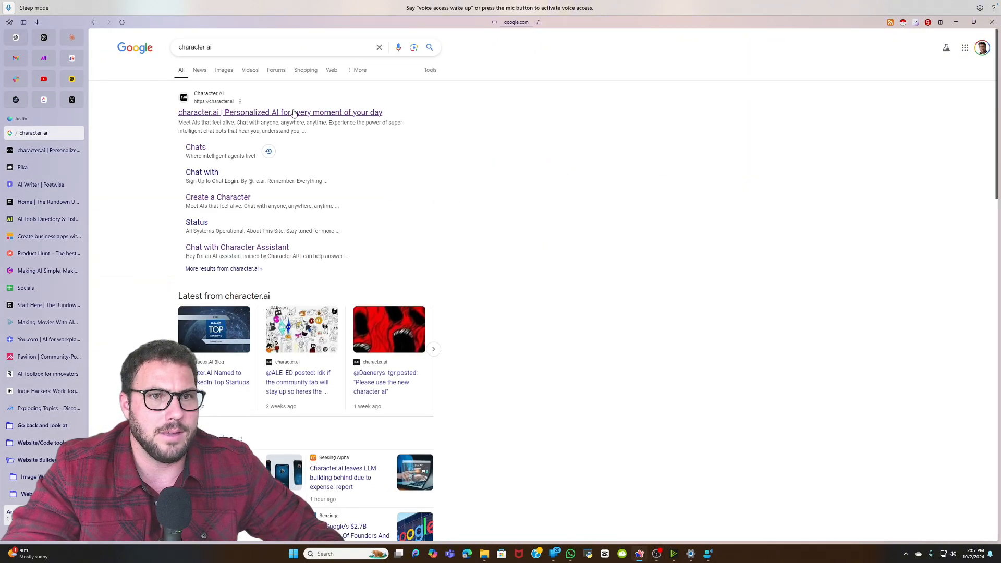
left_click(293, 112)
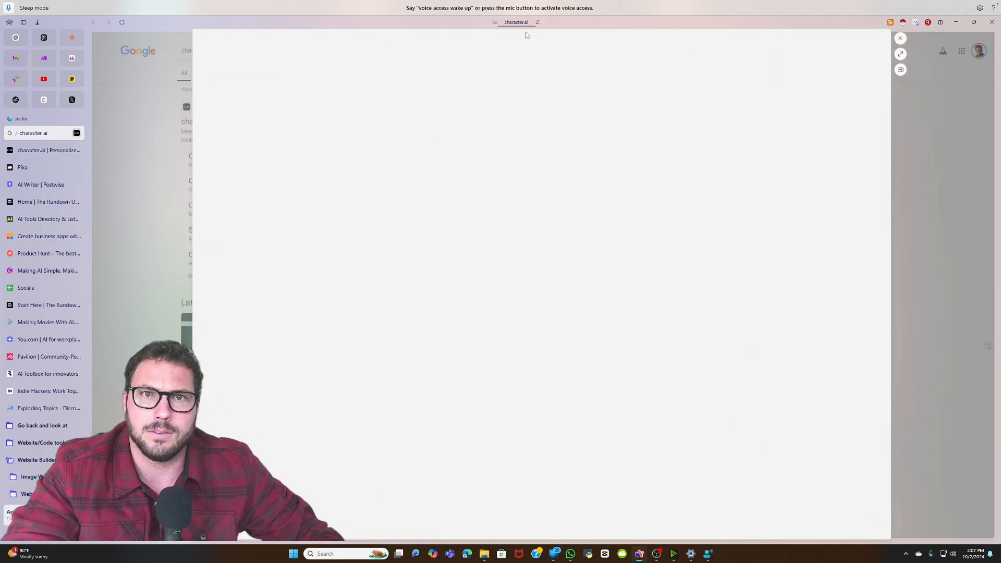
left_click(224, 66)
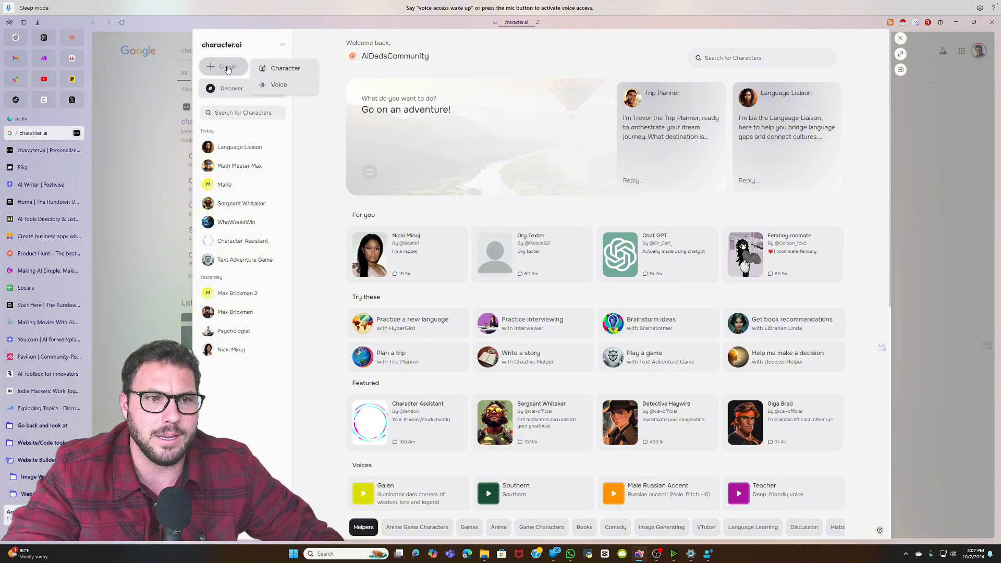
left_click(282, 68)
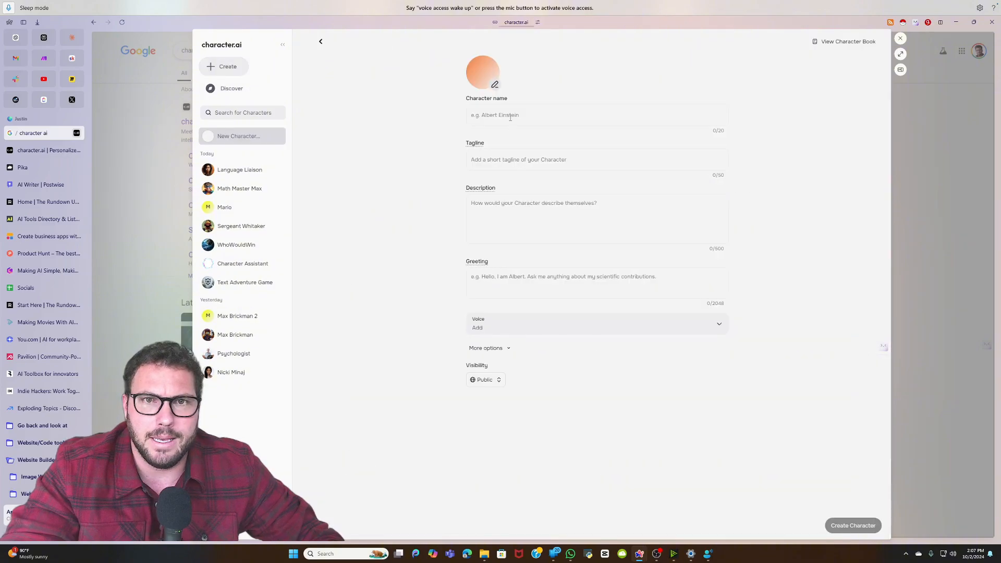
- Switch to ChatGPT and copy BrickMaster Leo's name and description from the "Lego World Storyteller Avatar" chat
left_click(16, 39)
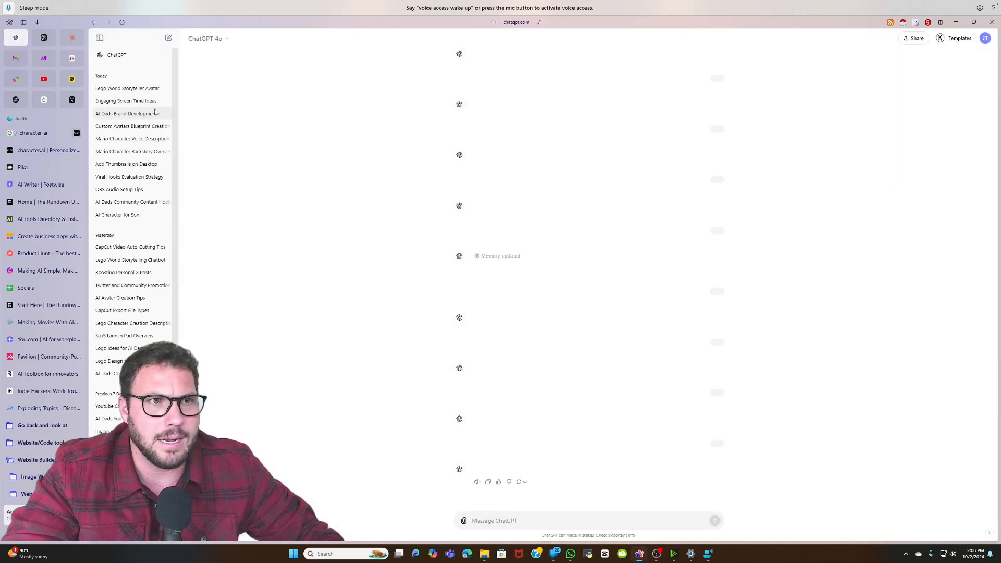
left_click(145, 90)
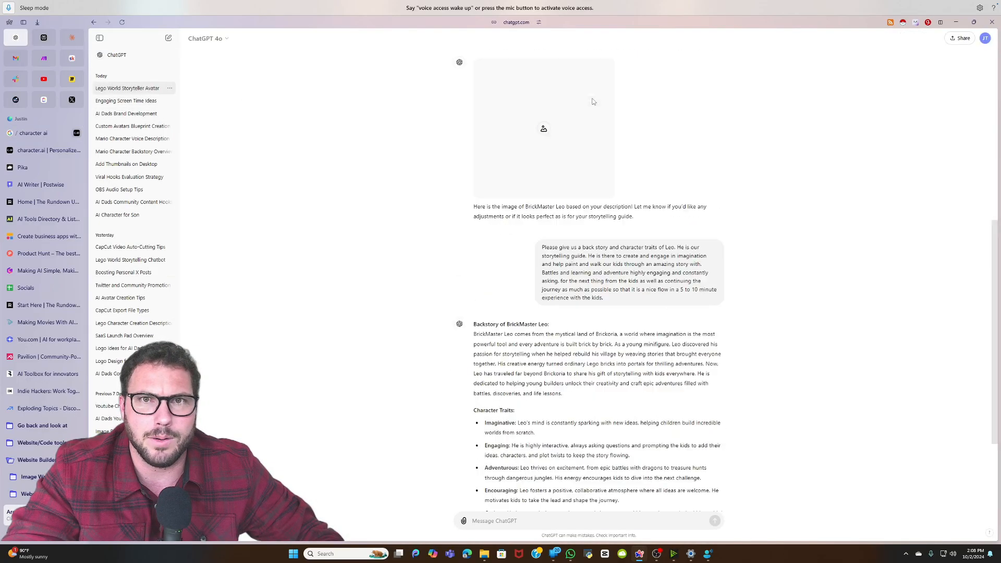
scroll(603, 173, "up", 2)
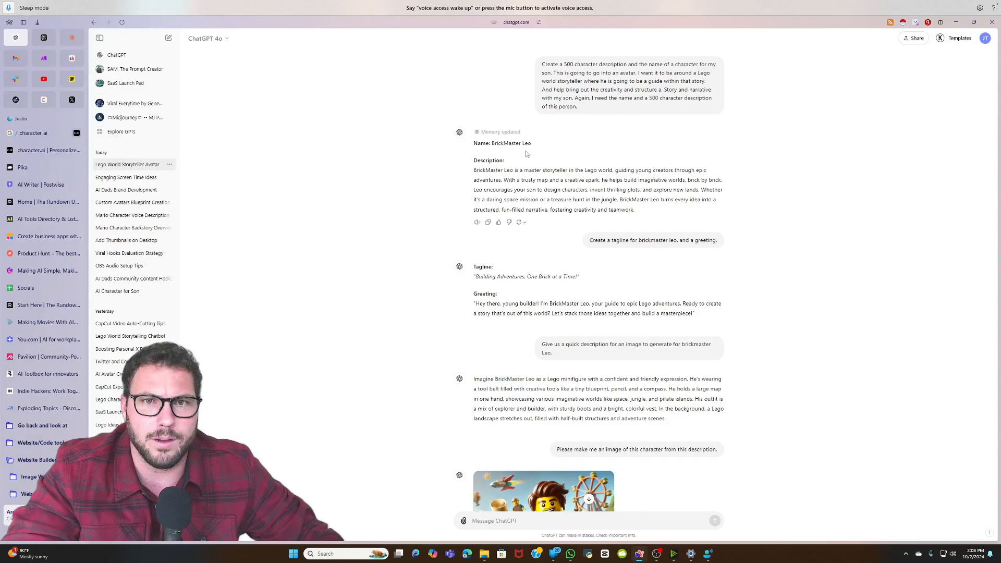
left_click_drag(531, 146, 642, 209)
left_click(482, 152)
right_click(623, 188)
left_click(631, 192)
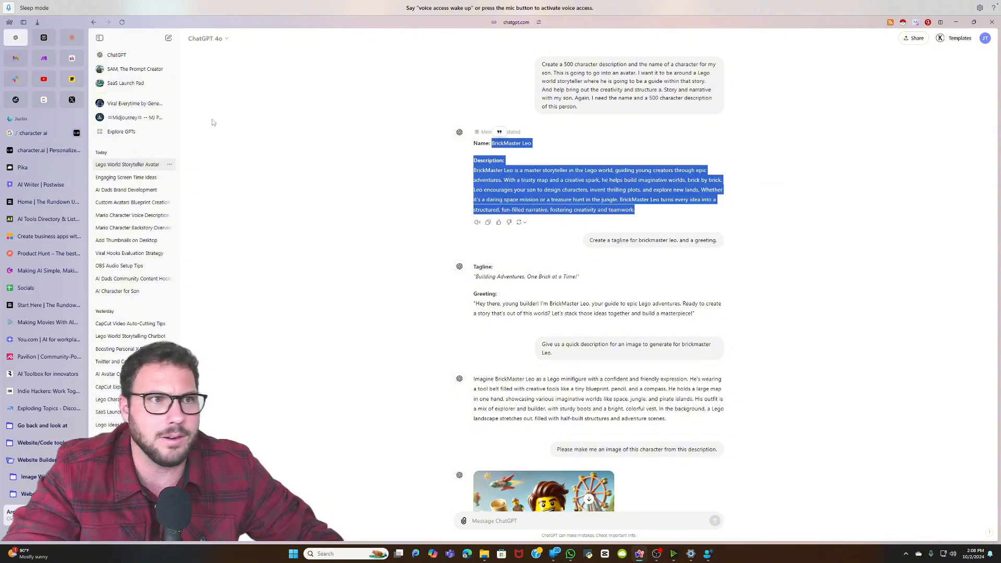
- Return to the new character form in character.ai and paste the copied name and description into the description
left_click(44, 135)
left_click(43, 137)
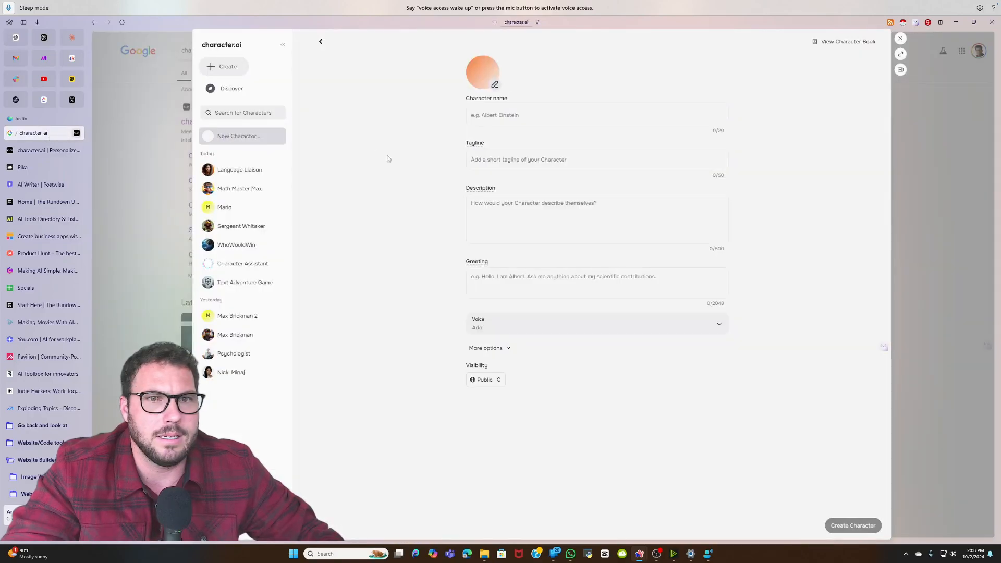
left_click(521, 219)
key("ctrl+v")
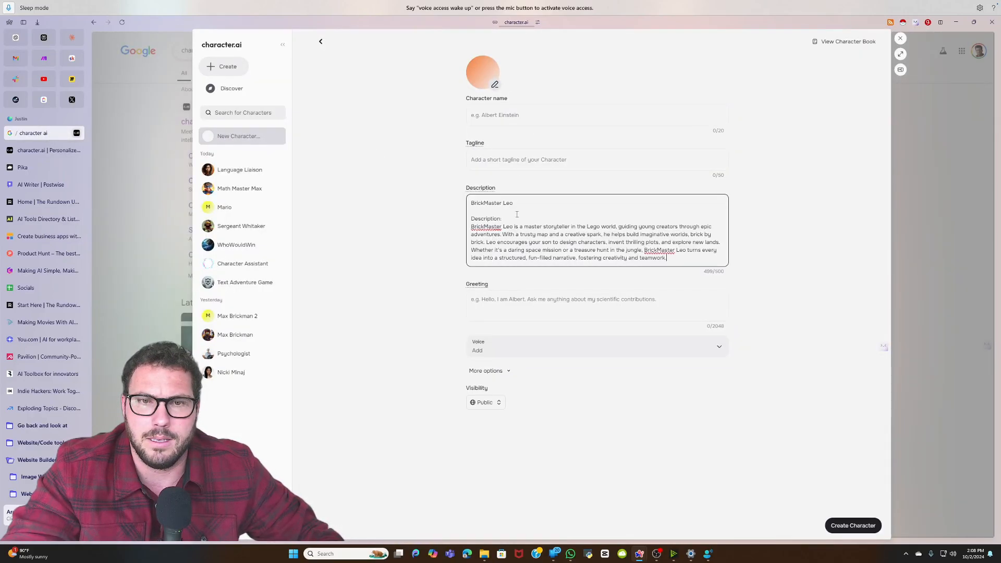
- Move "BrickMaster Leo" out of the description and into the character name
left_click_drag(517, 203, 469, 204)
right_click(480, 206)
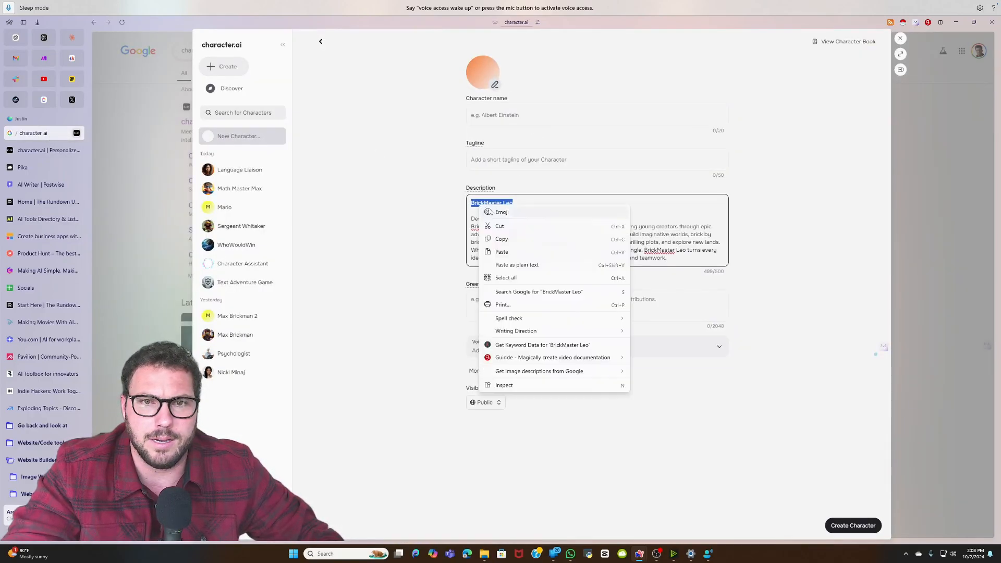
left_click(511, 228)
left_click(503, 113)
right_click(504, 114)
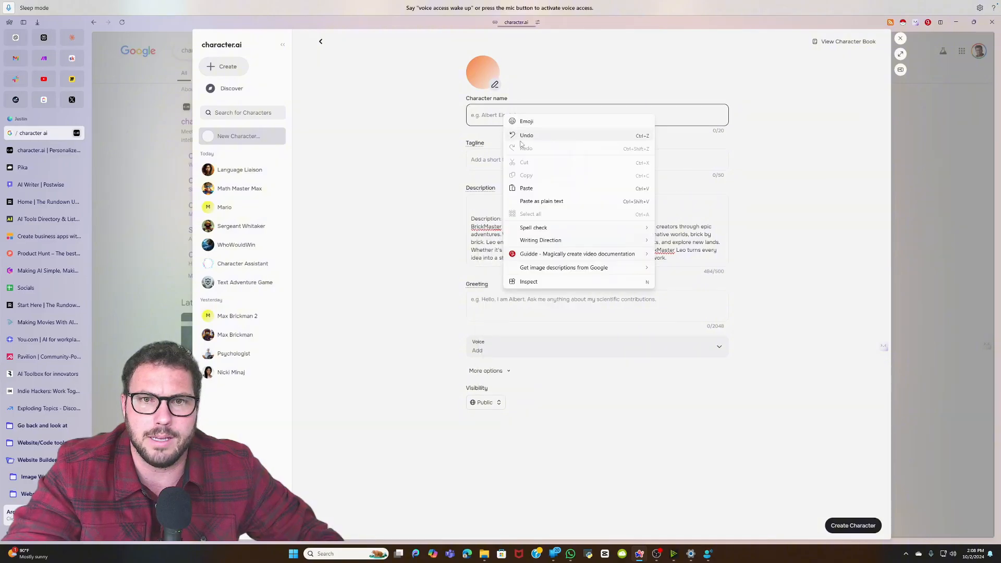
left_click(521, 187)
- Remove the "Description:" label and the extra blank line above the description text
left_click(506, 219)
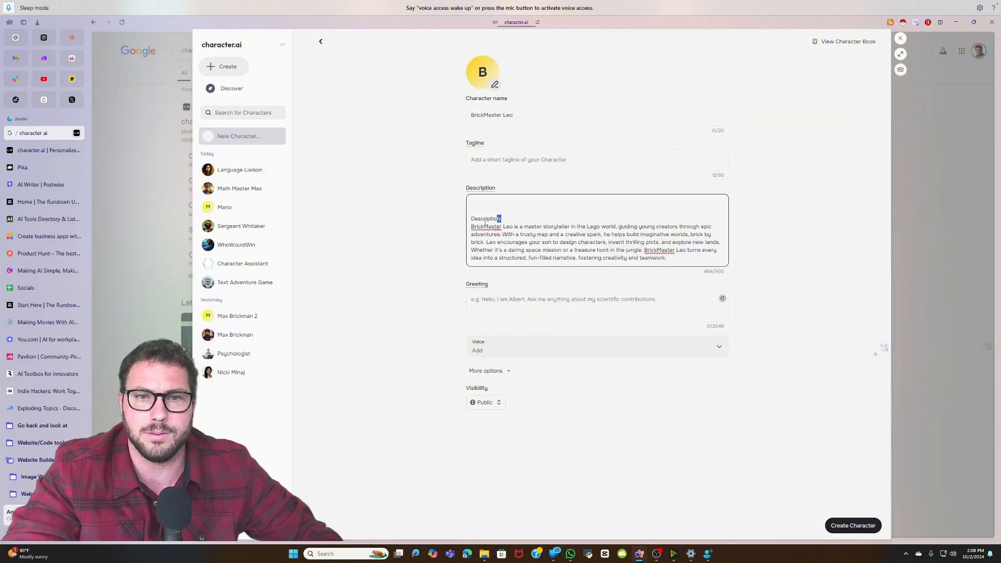
key("shift+Home")
key("BackSpace")
key("BackSpace")
key("BackSpace")
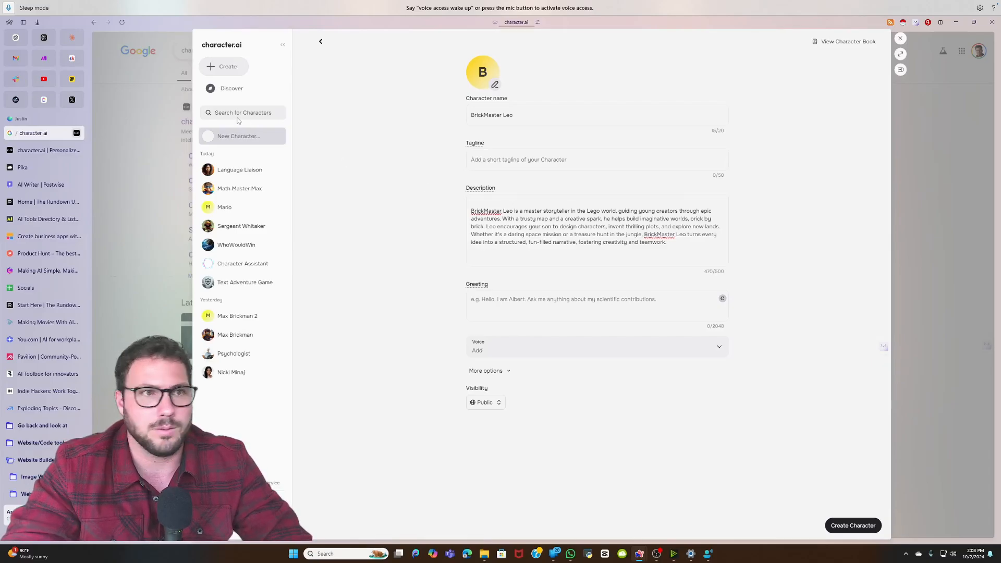
- Switch to ChatGPT and copy BrickMaster Leo's tagline together with the greeting
key("ctrl+1")
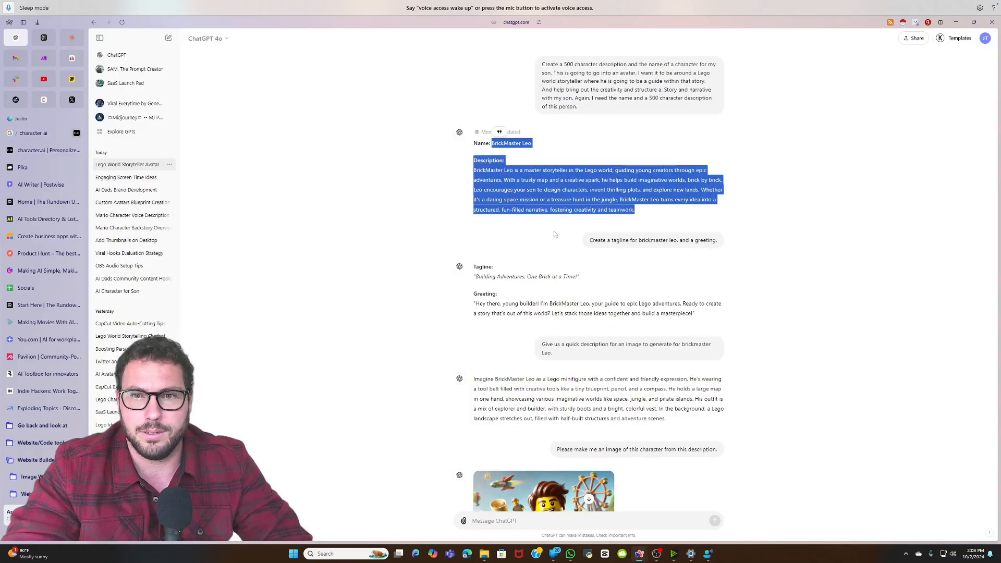
left_click(513, 232)
scroll(510, 241, "down", 2)
left_click_drag(473, 188, 707, 236)
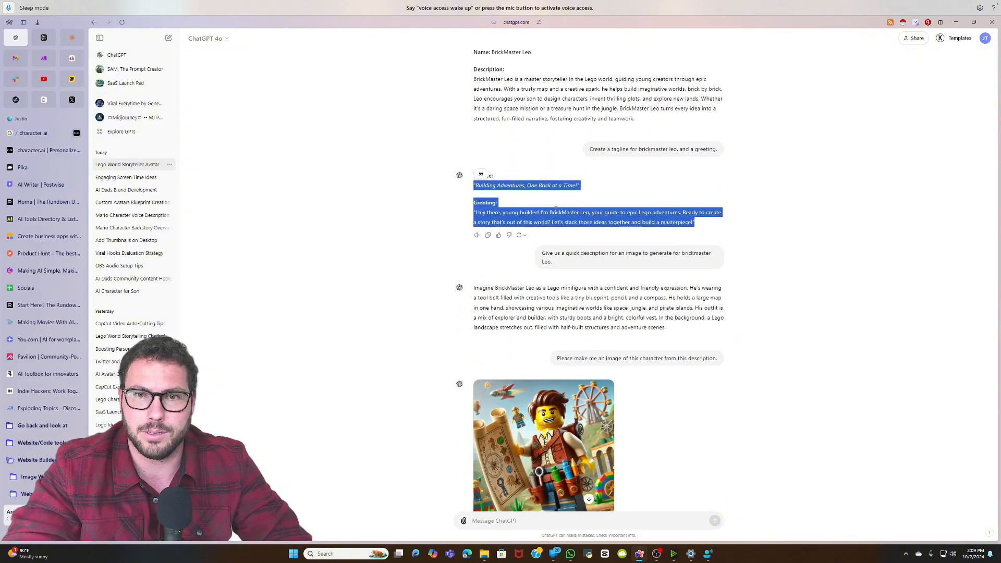
right_click(555, 208)
left_click(573, 218)
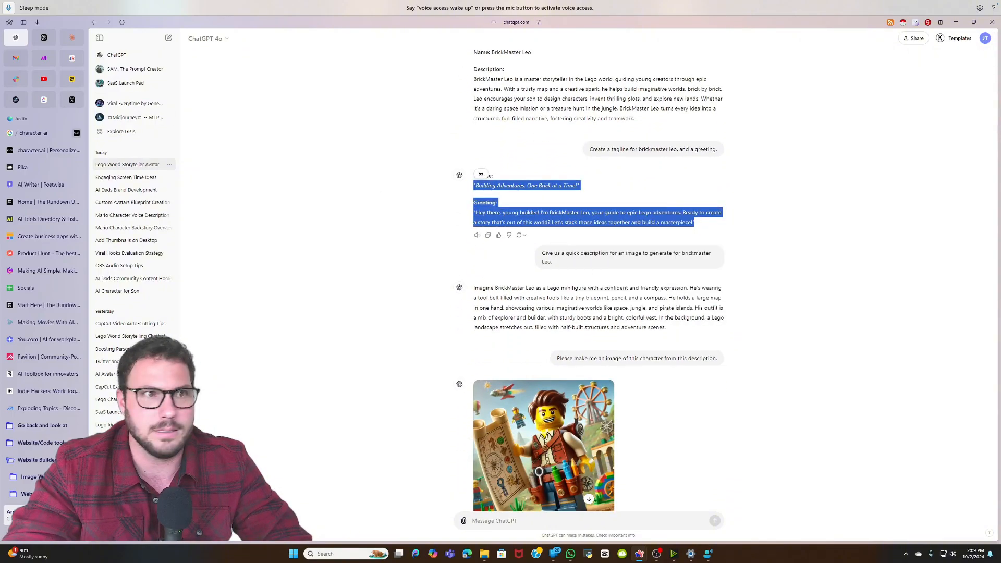
- Paste the copied text into the character.ai greeting and move "Building Adventures, One Brick at a Time!" into the tagline
left_click(35, 132)
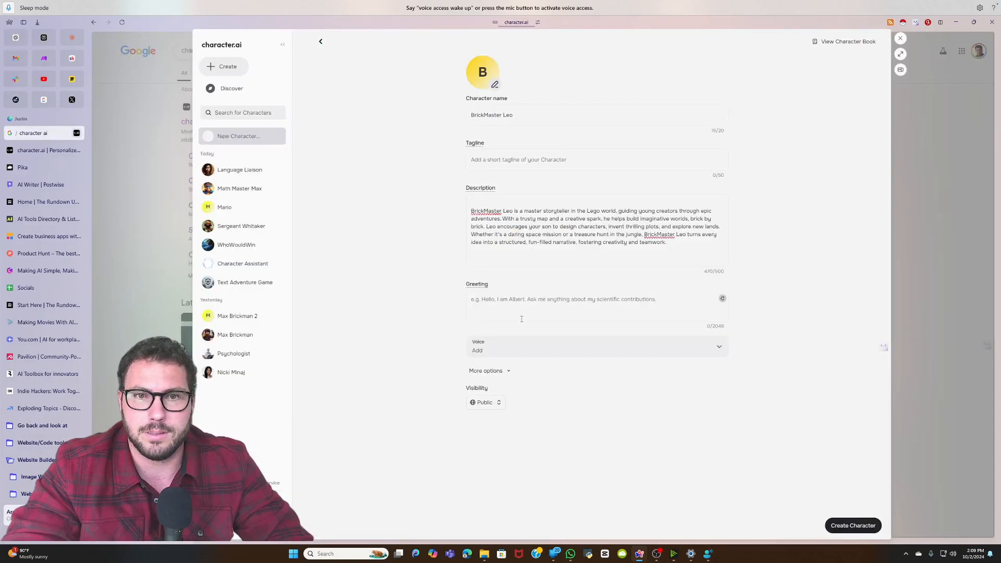
left_click(512, 300)
key("ctrl+v")
left_click_drag(584, 300, 470, 299)
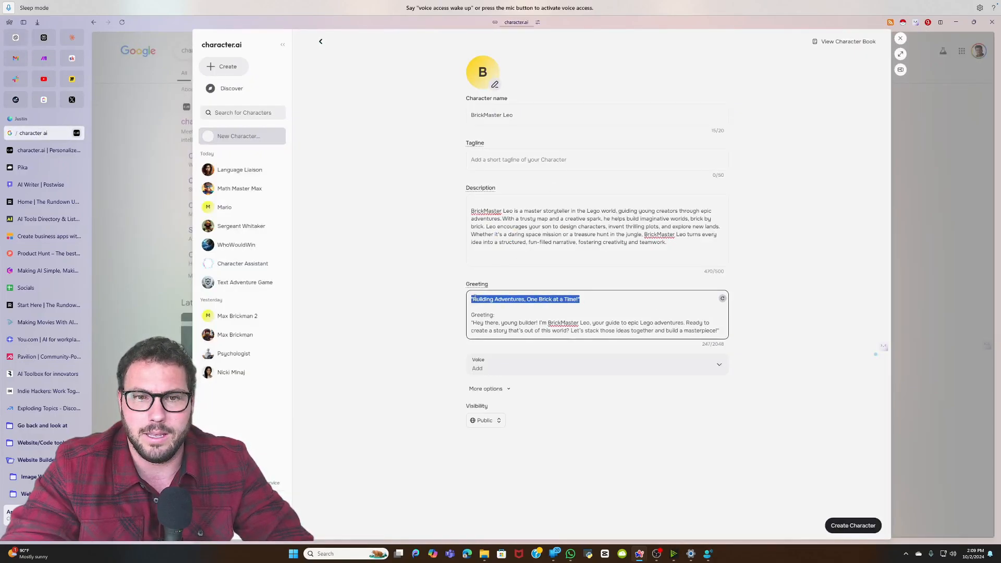
right_click(476, 300)
left_click(496, 320)
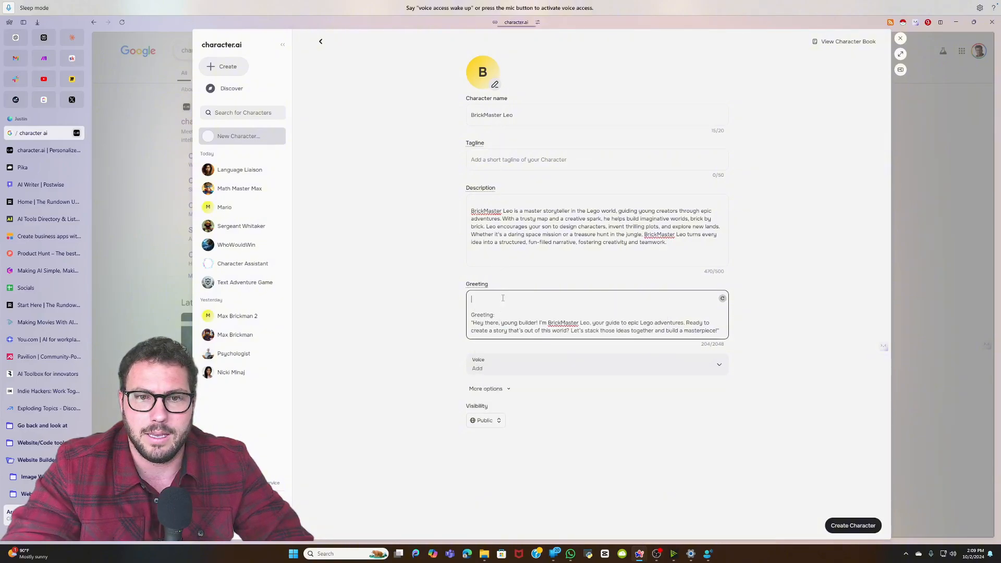
left_click(499, 159)
key("ctrl+v")
- Tidy the greeting, expand the additional character options, and split "BrickMaster" into "Brick Master" in the greeting and description
left_click(536, 308)
key("BackSpace")
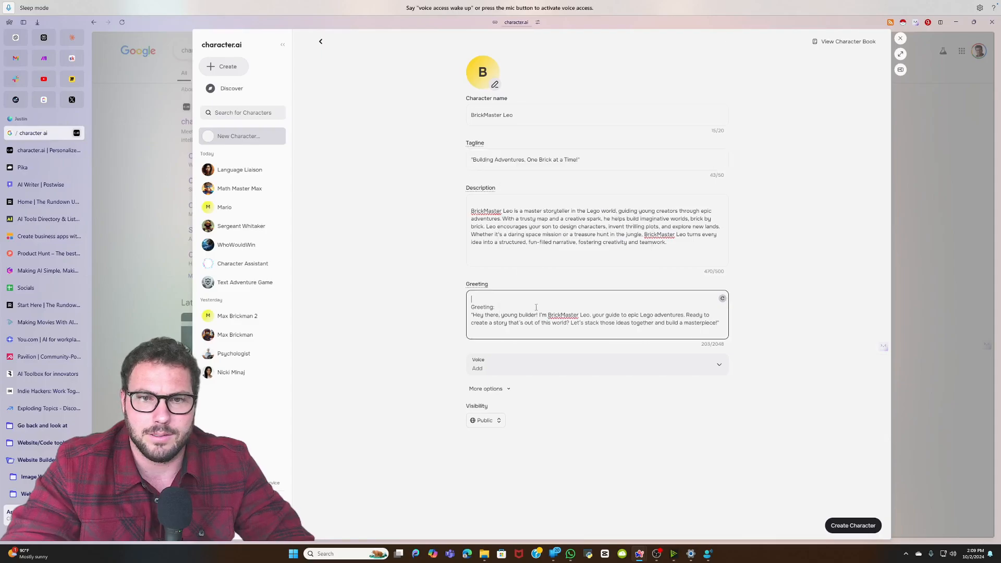
left_click(502, 389)
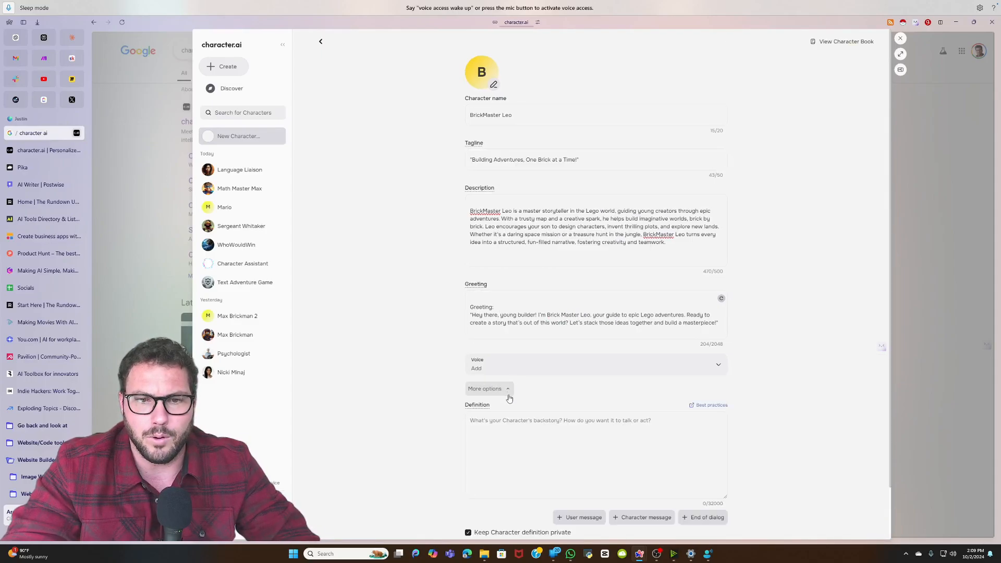
scroll(468, 394, "down", 1)
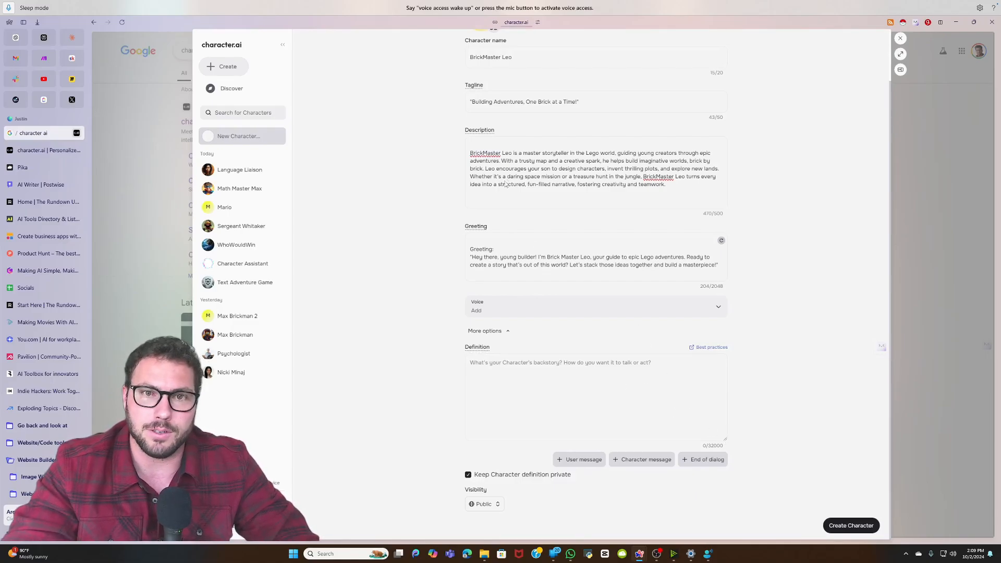
left_click(483, 154)
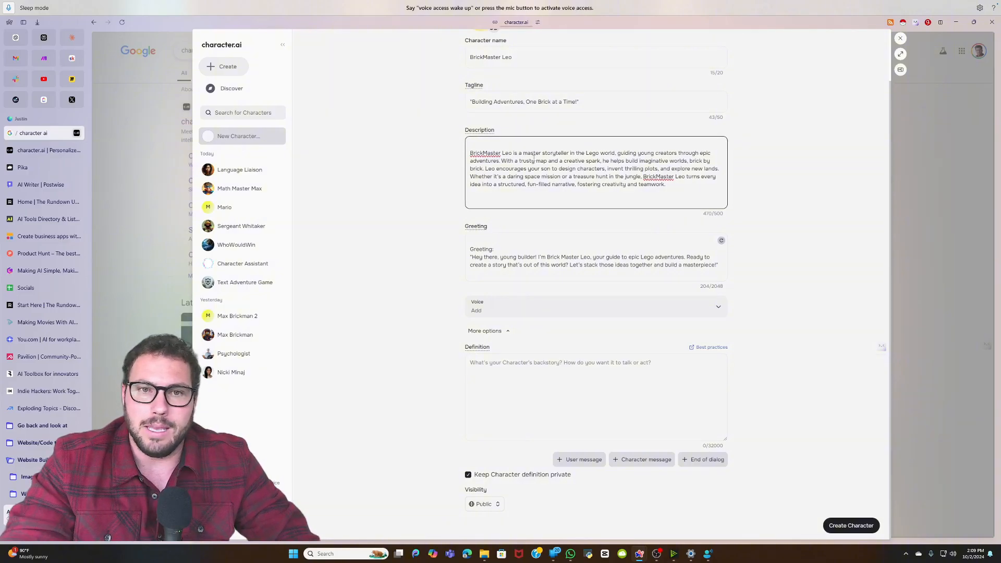
left_click(656, 176)
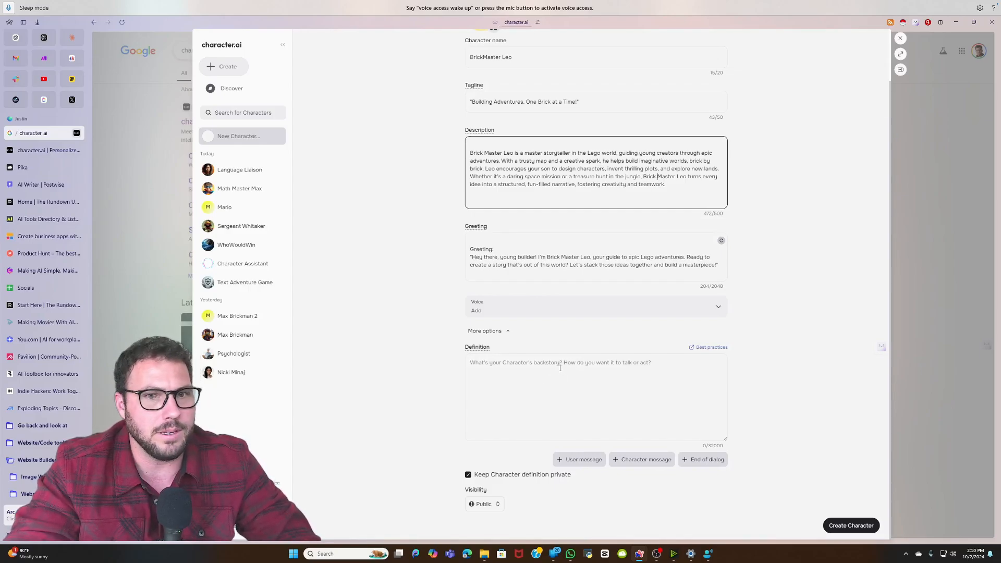
- Copy BrickMaster Leo's backstory, character traits and guide role from ChatGPT into the character.ai definition
left_click(23, 39)
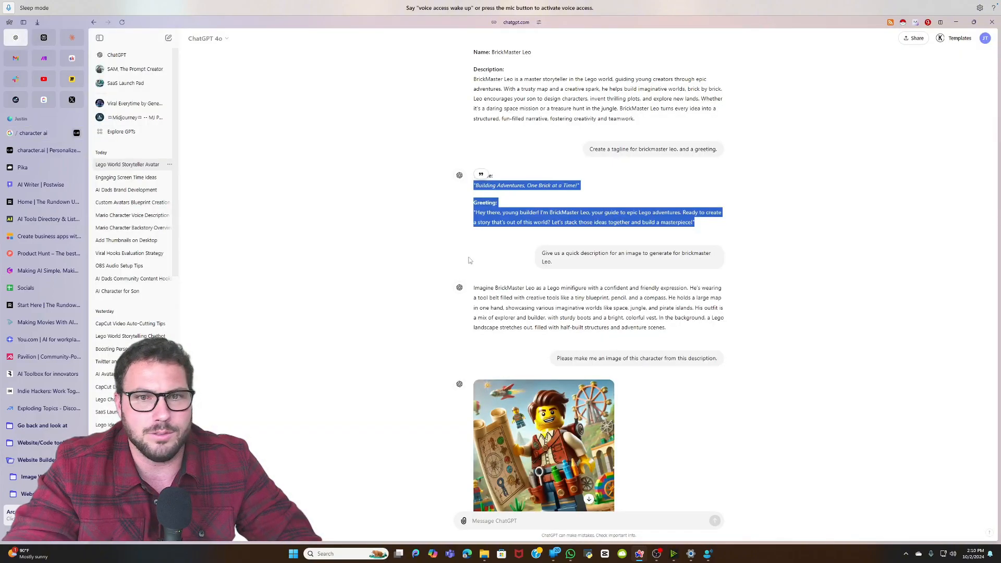
scroll(490, 282, "down", 7)
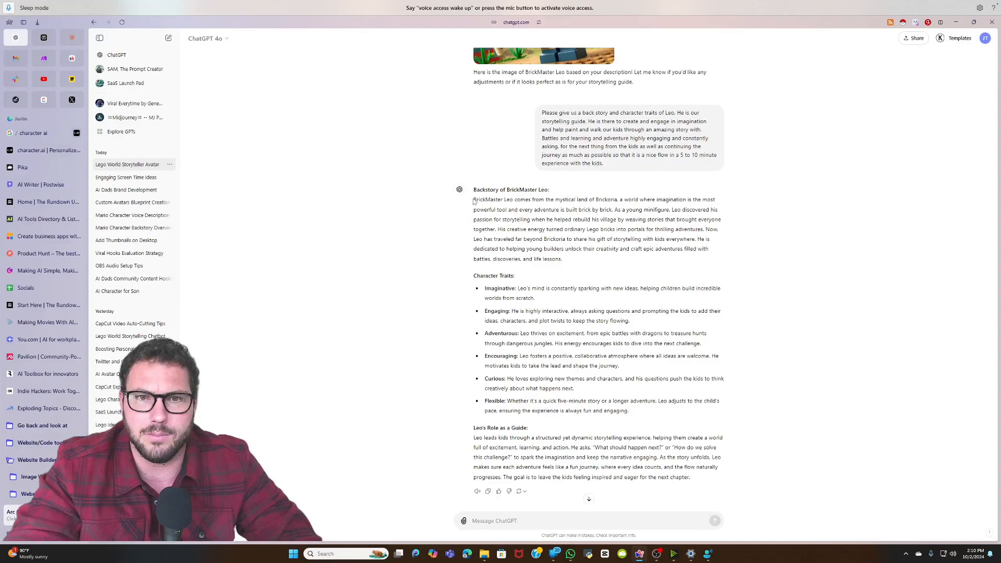
left_click_drag(473, 201, 741, 486)
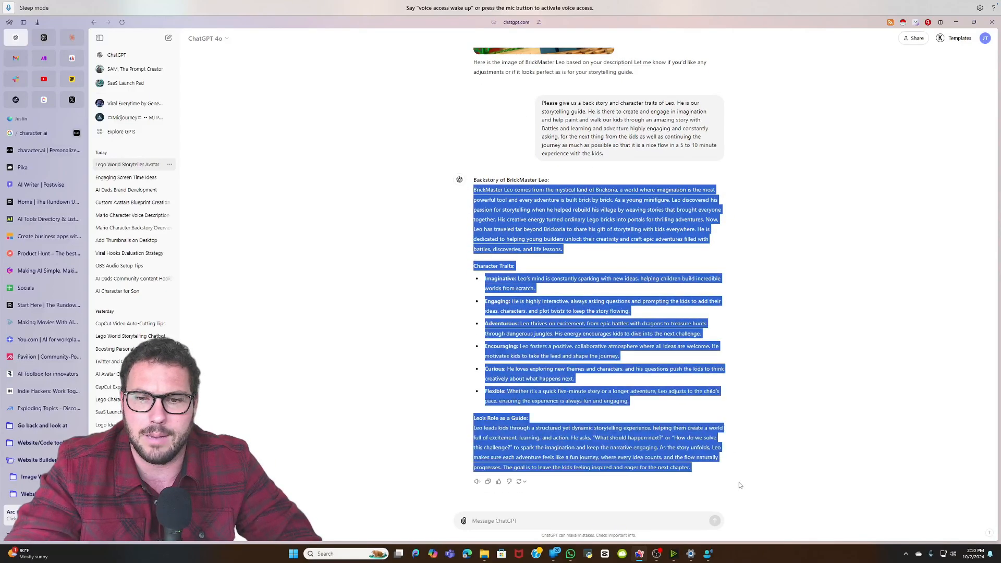
left_click(44, 135)
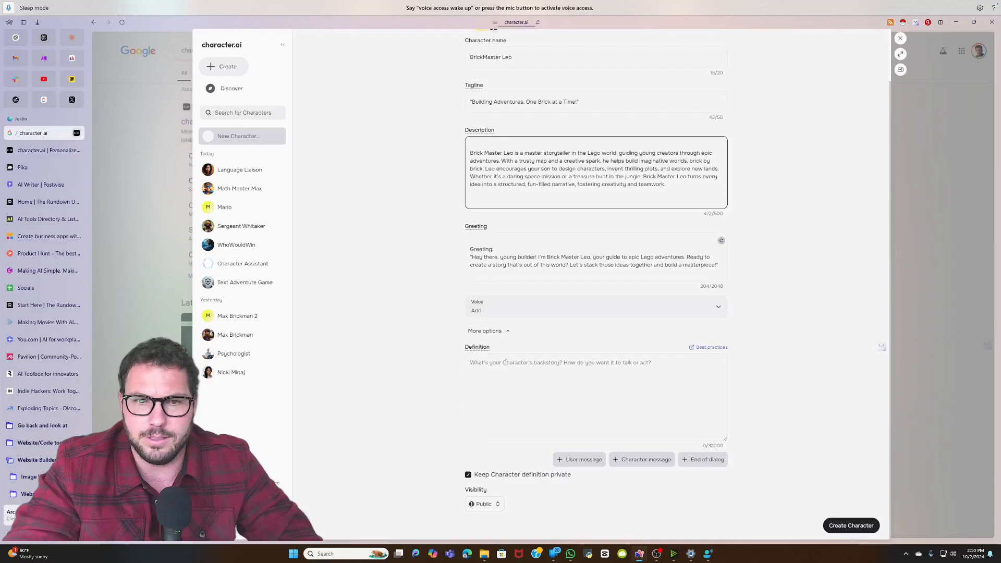
right_click(507, 365)
left_click(534, 437)
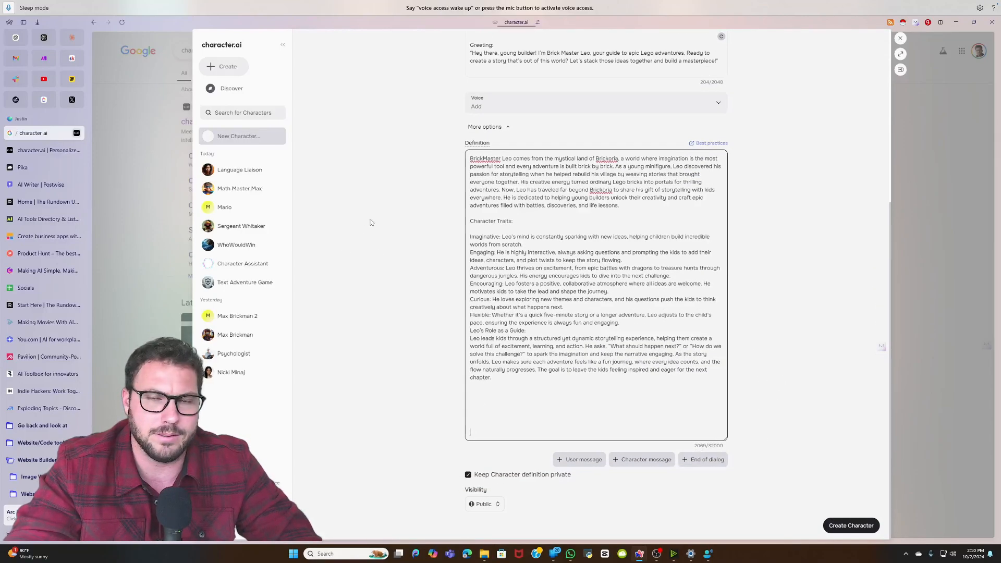
- Switch to ChatGPT and bring up the image options for the generated BrickMaster Leo picture
scroll(513, 179, "up", 3)
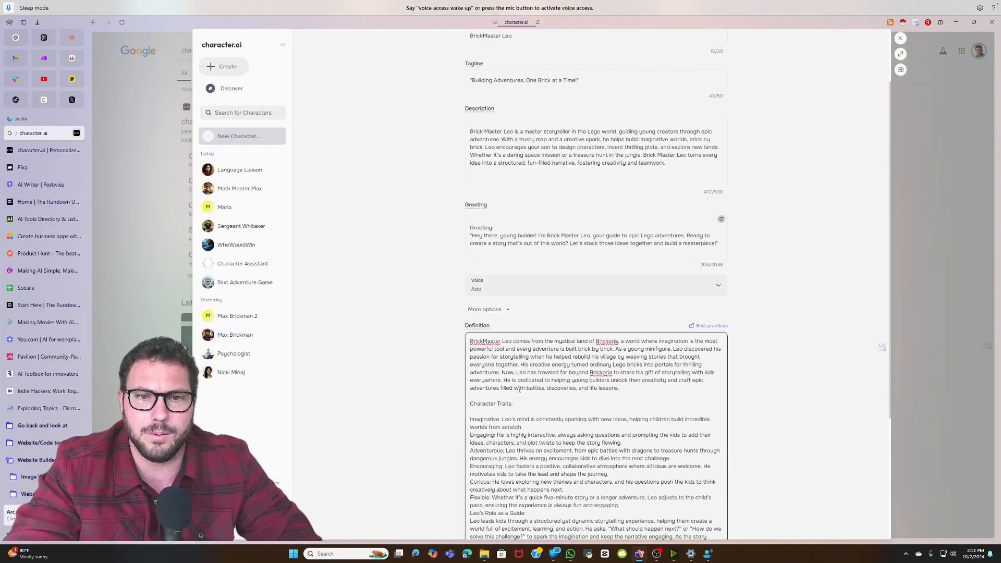
scroll(438, 278, "up", 2)
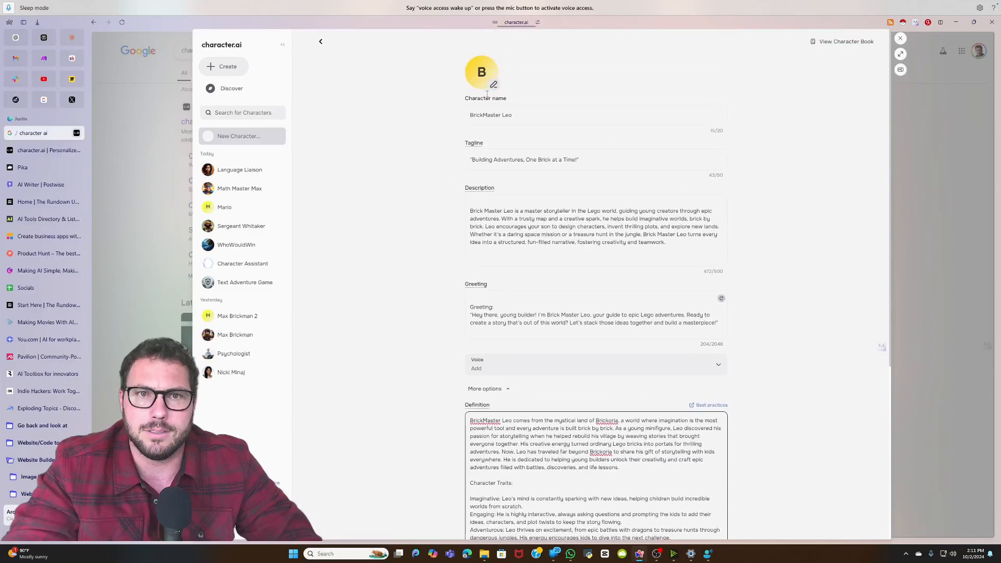
left_click(20, 39)
scroll(645, 185, "up", 4)
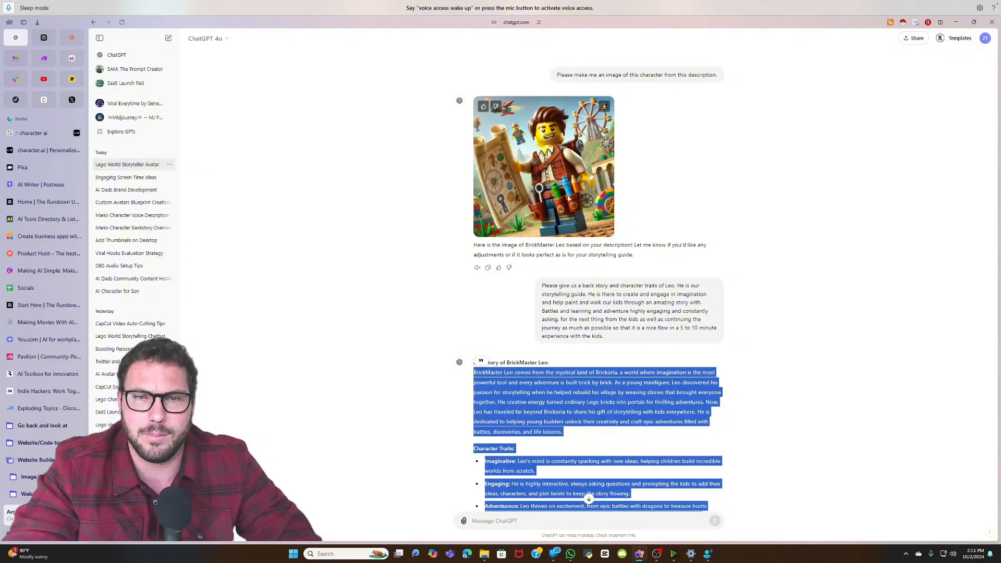
left_click(214, 40)
left_click(212, 84)
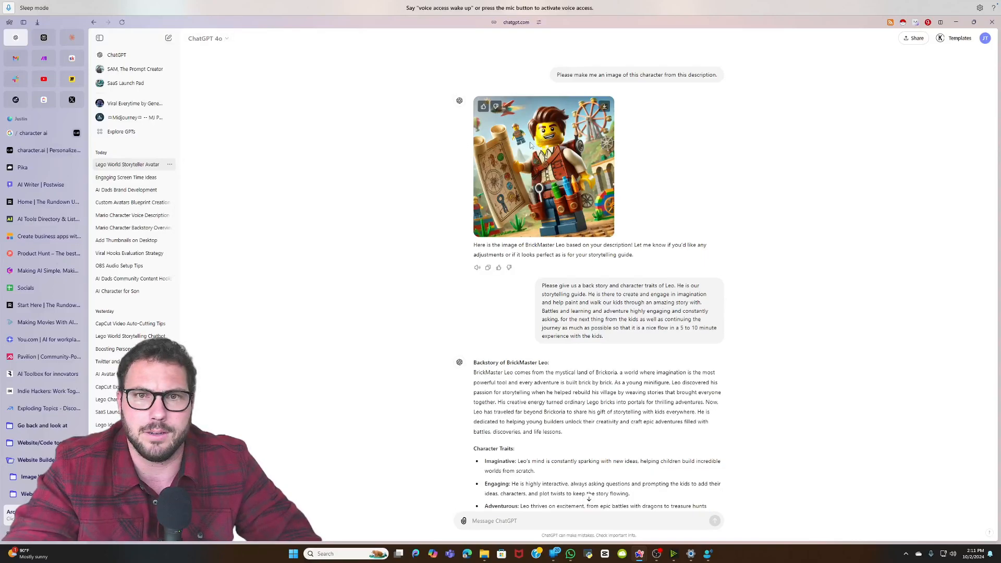
right_click(573, 148)
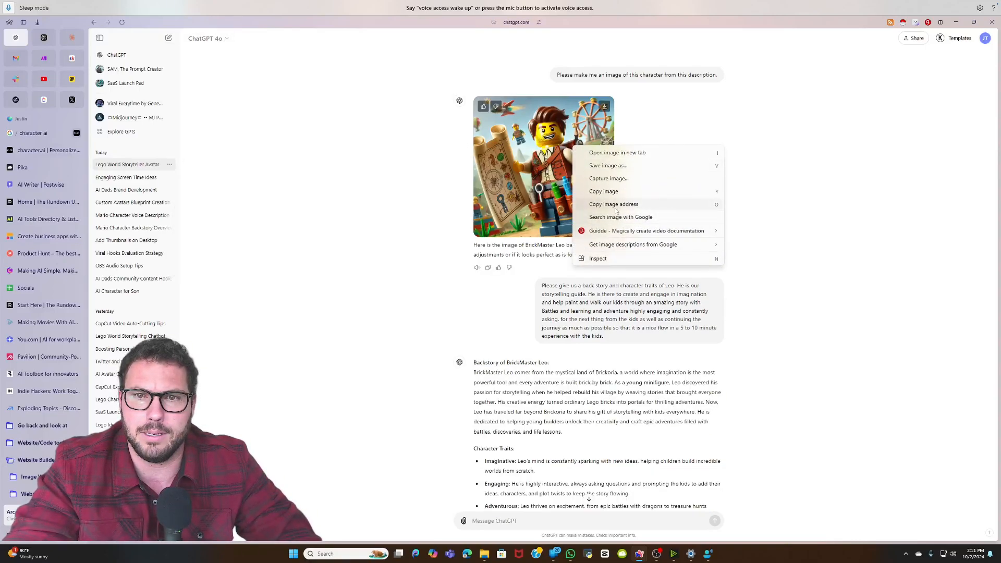
- Return to character.ai and upload the BrickMaster Leo image file as the character's avatar
left_click(45, 138)
left_click(45, 137)
left_click(527, 65)
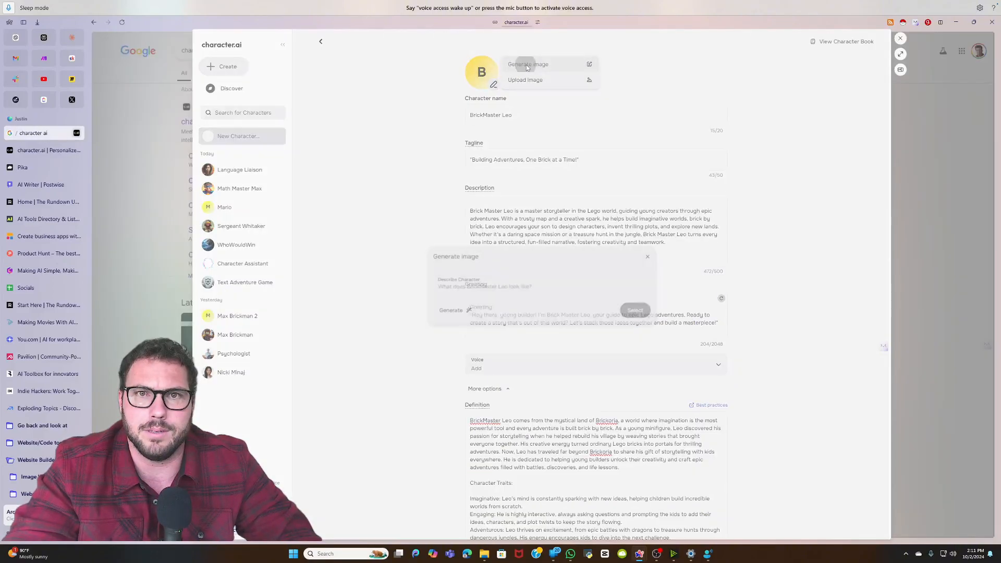
left_click(648, 257)
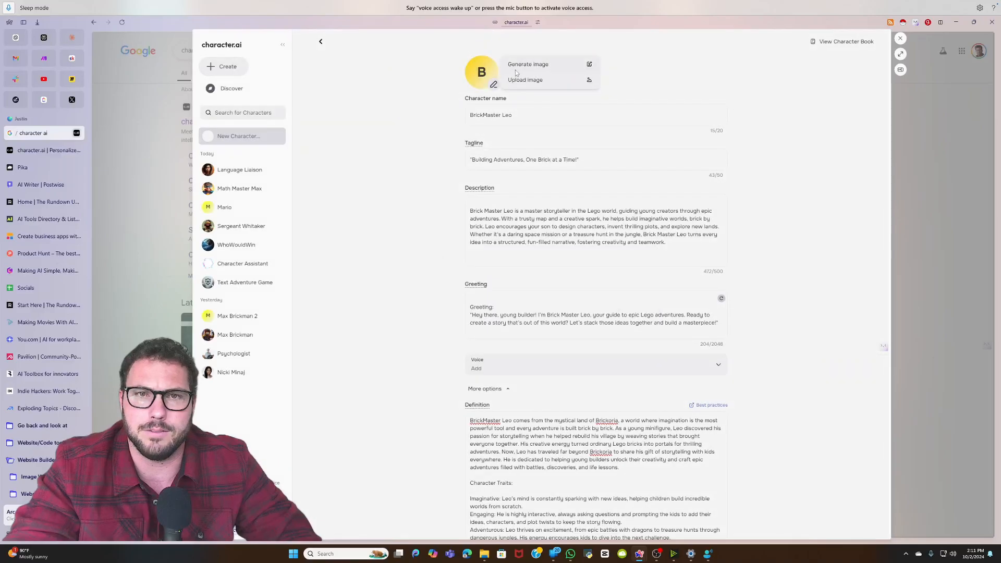
left_click(550, 80)
double_click(149, 138)
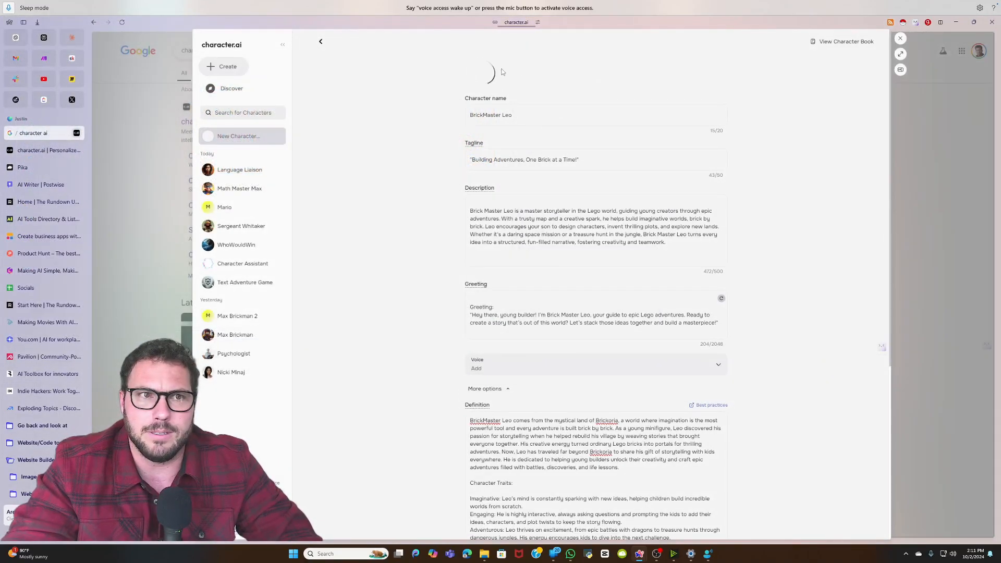
- Create the BrickMaster Leo character with Public visibility and its definition kept private
scroll(434, 190, "down", 3)
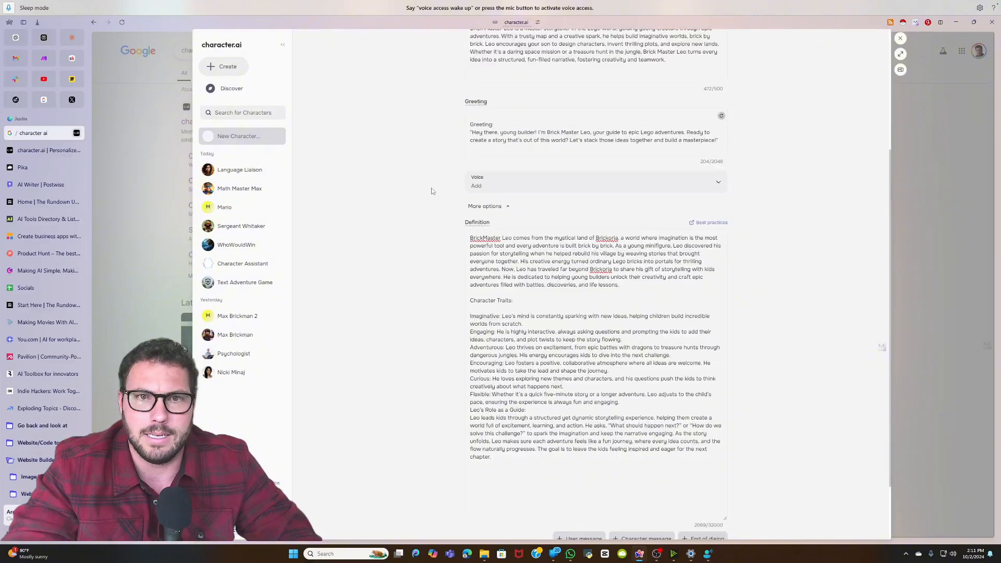
scroll(404, 200, "down", 1)
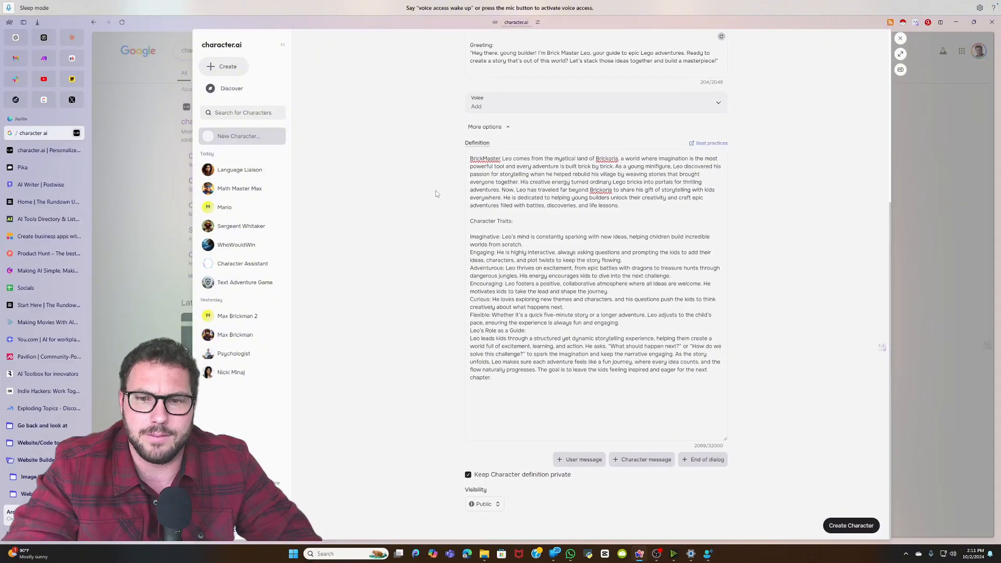
left_click(845, 525)
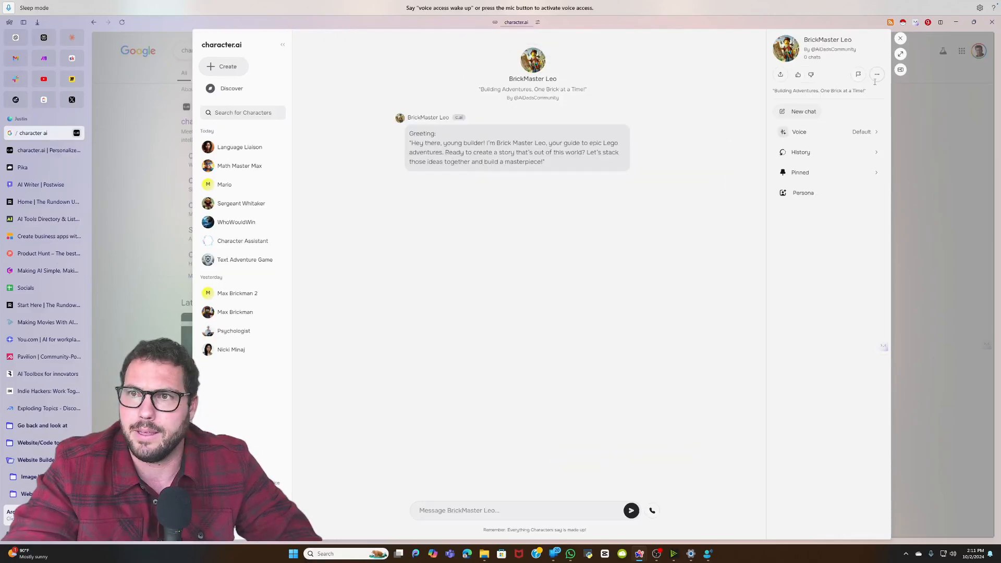
- From BrickMaster Leo's voice settings, start a new voice, agree to the voice guidelines, and review the audio clip requirements
left_click(877, 74)
left_click(830, 95)
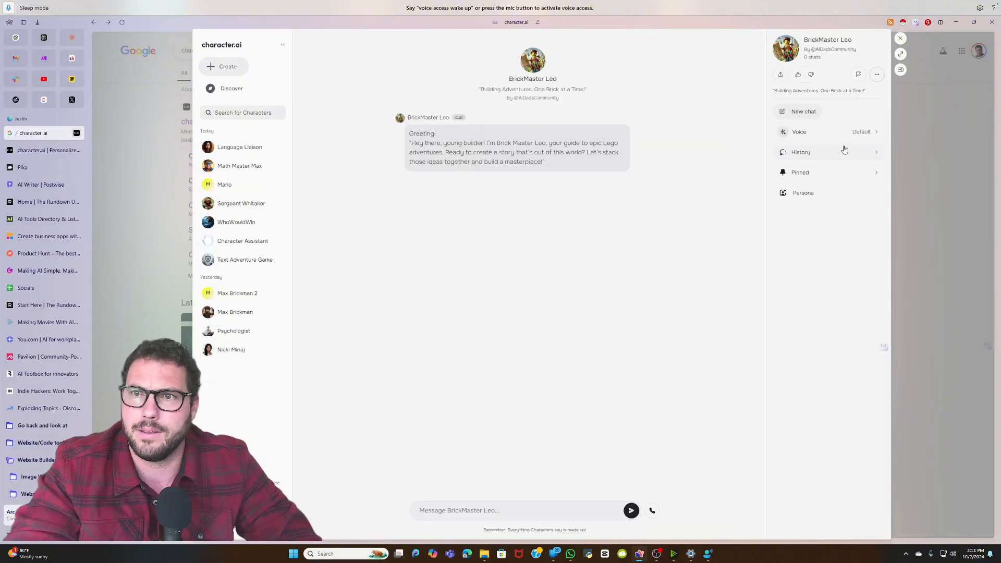
left_click(857, 137)
left_click(505, 134)
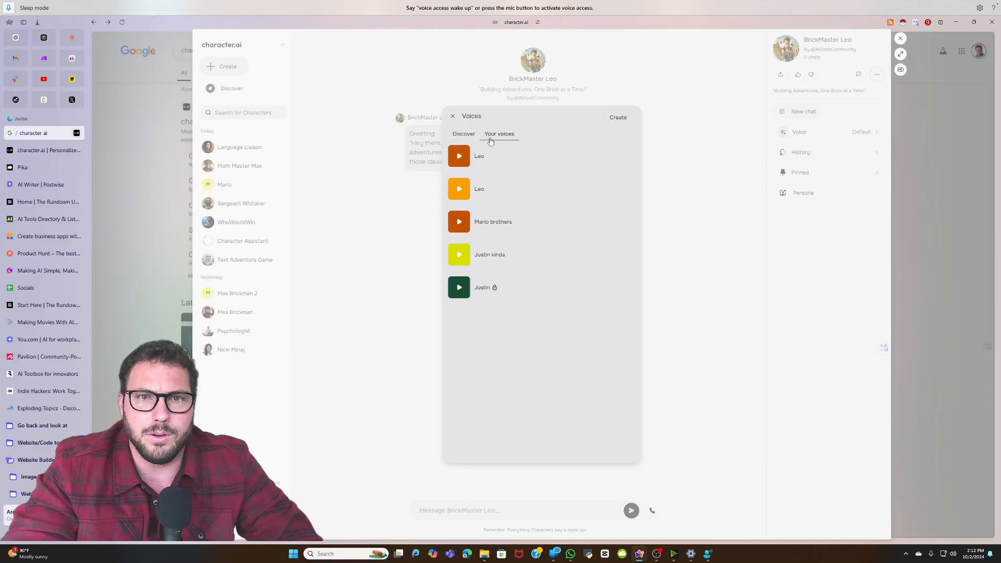
left_click(619, 119)
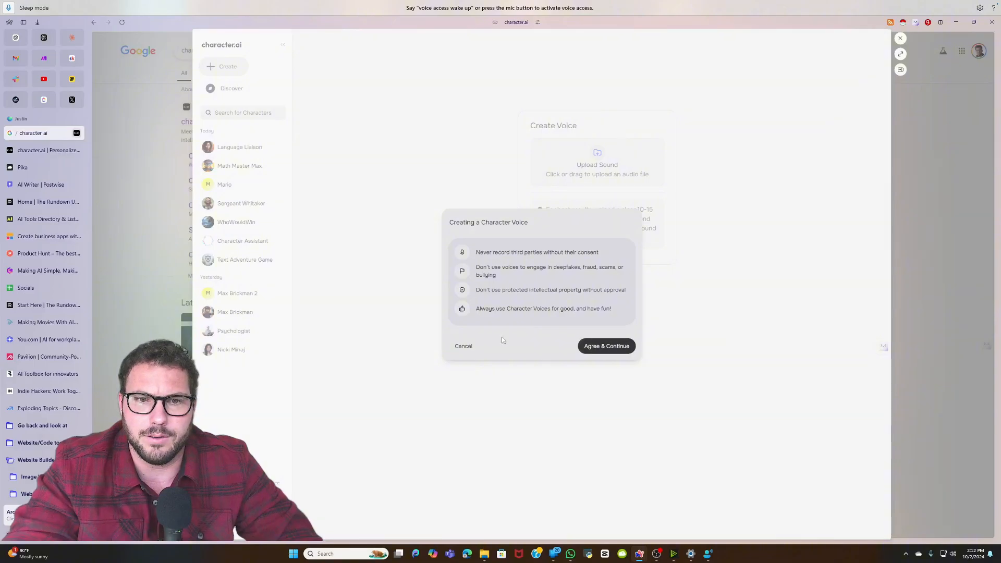
left_click(606, 347)
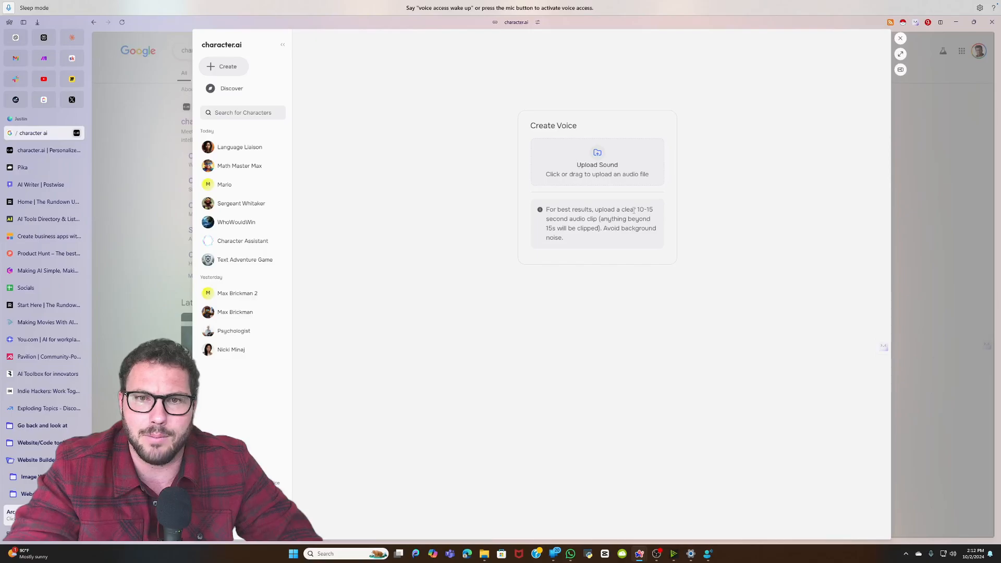
left_click_drag(634, 211, 646, 219)
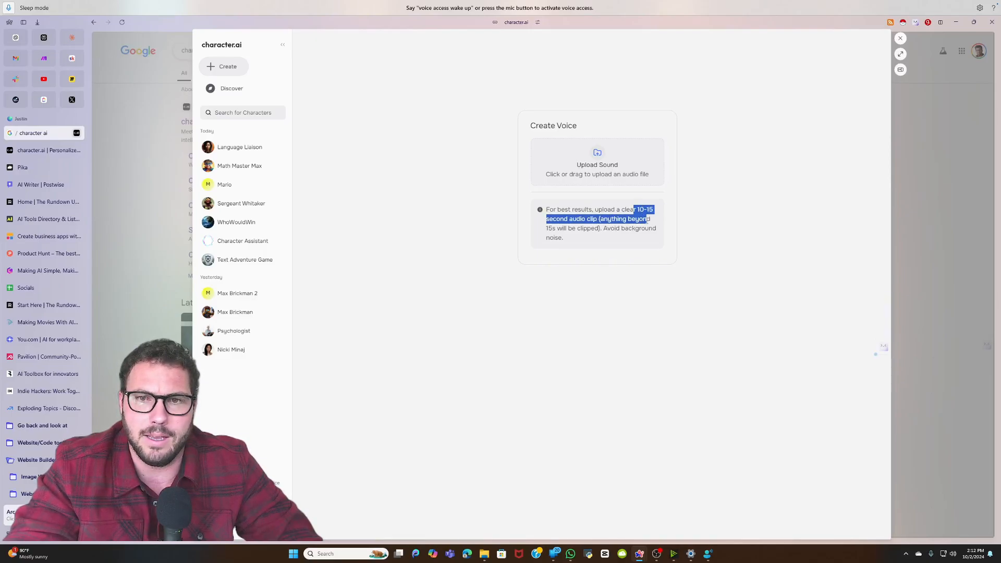
left_click(614, 197)
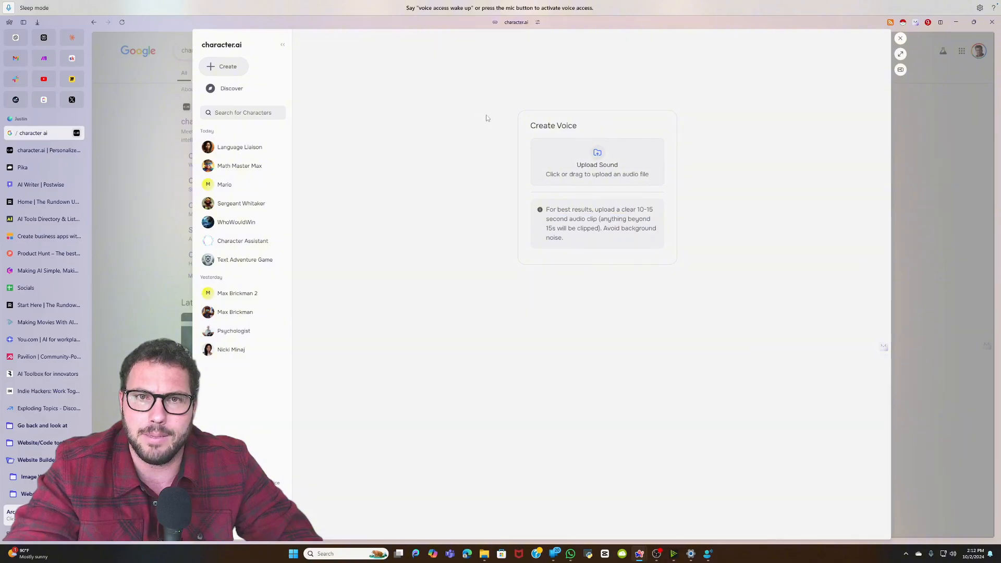
left_click(284, 43)
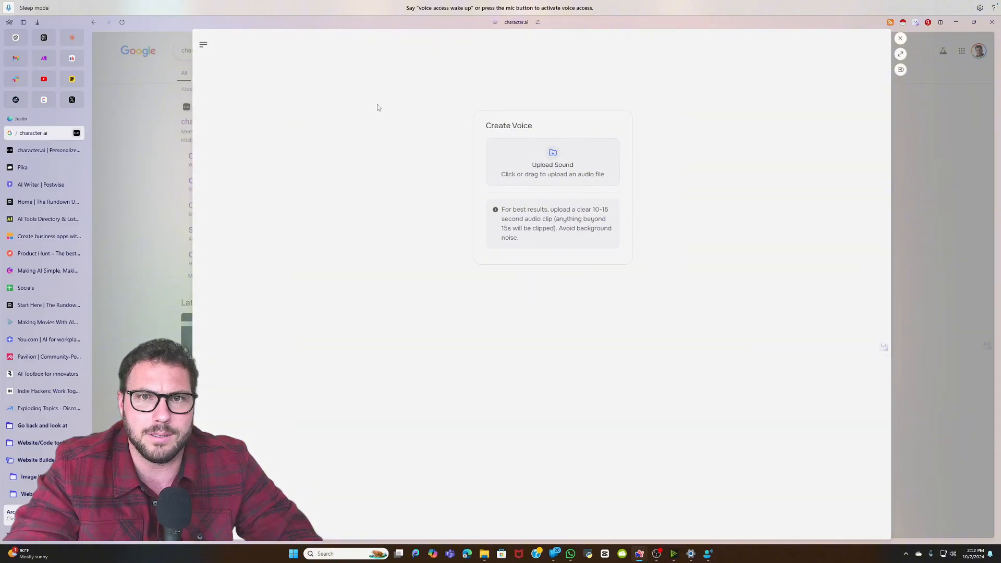
left_click(206, 49)
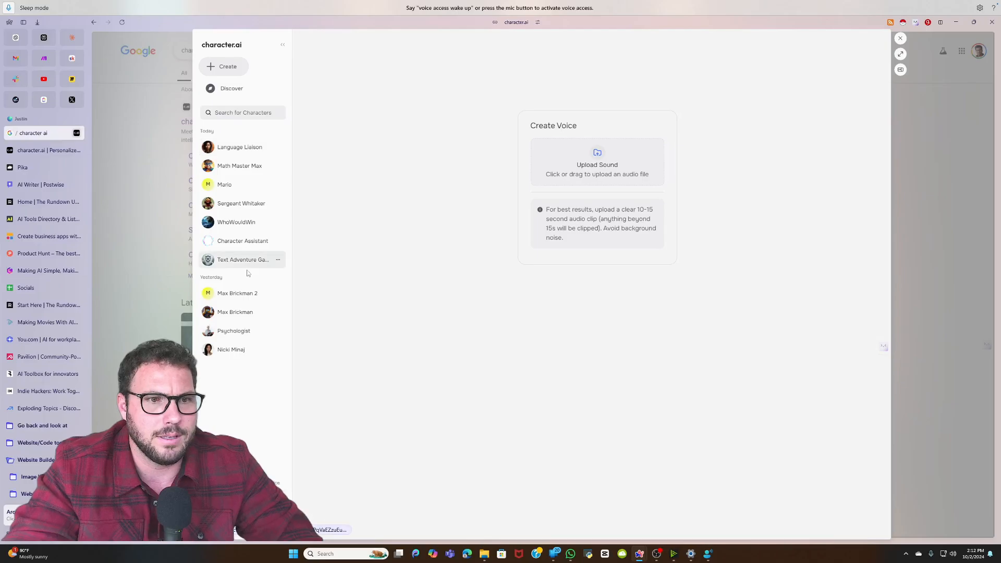
left_click(237, 67)
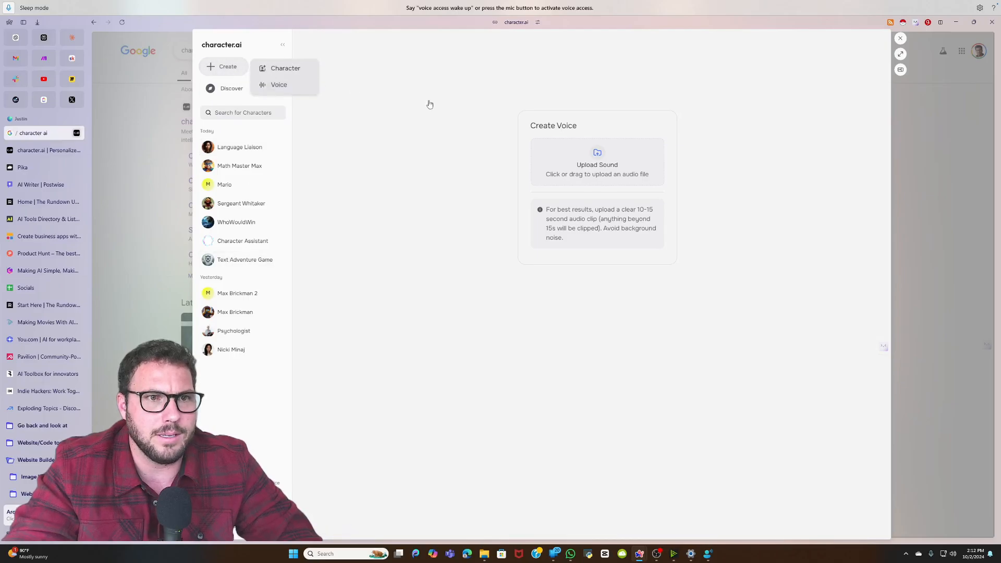
- Assign the first Leo voice from your own voices to BrickMaster Leo and try it in a voice call
key("alt+Left")
left_click(498, 136)
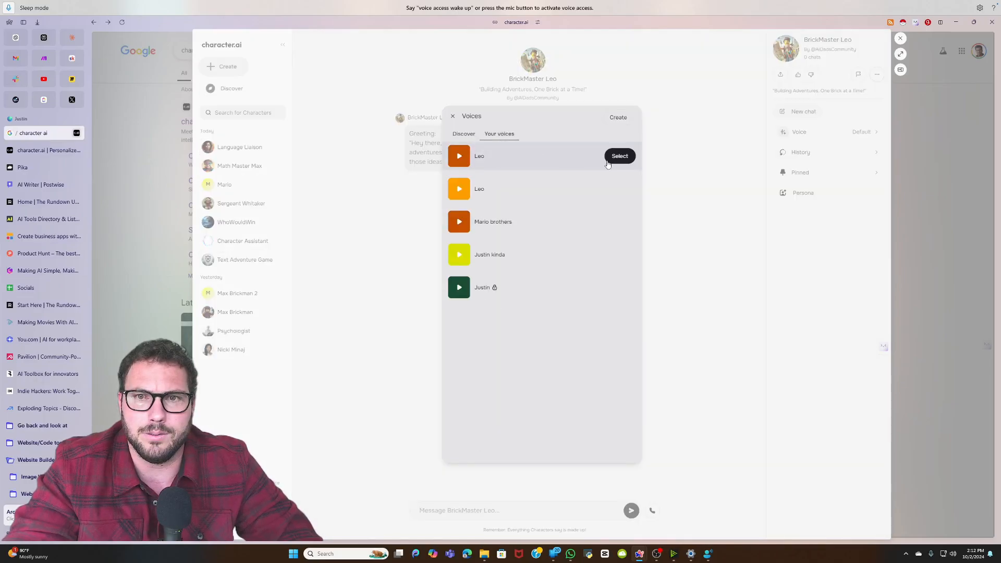
left_click(620, 156)
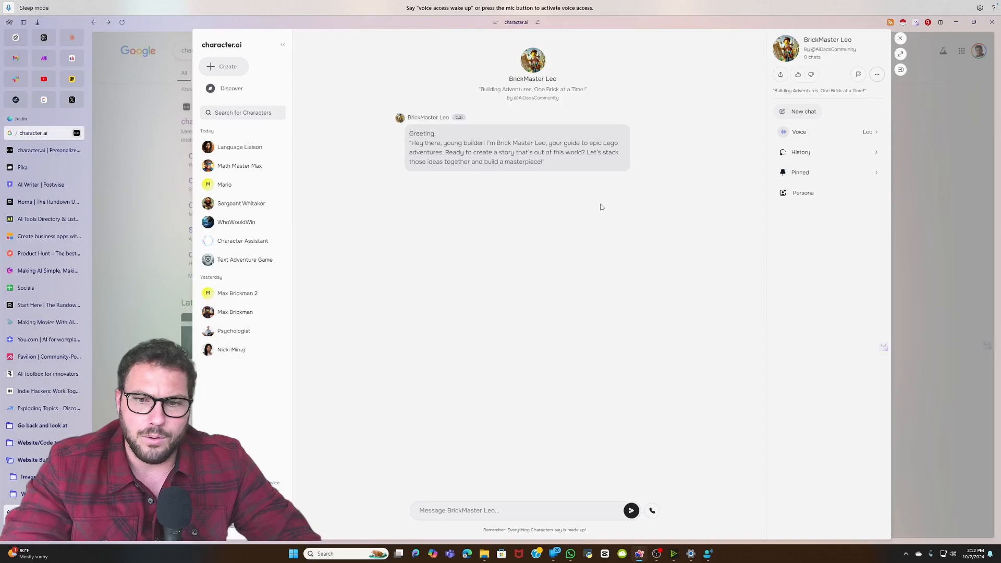
left_click(656, 516)
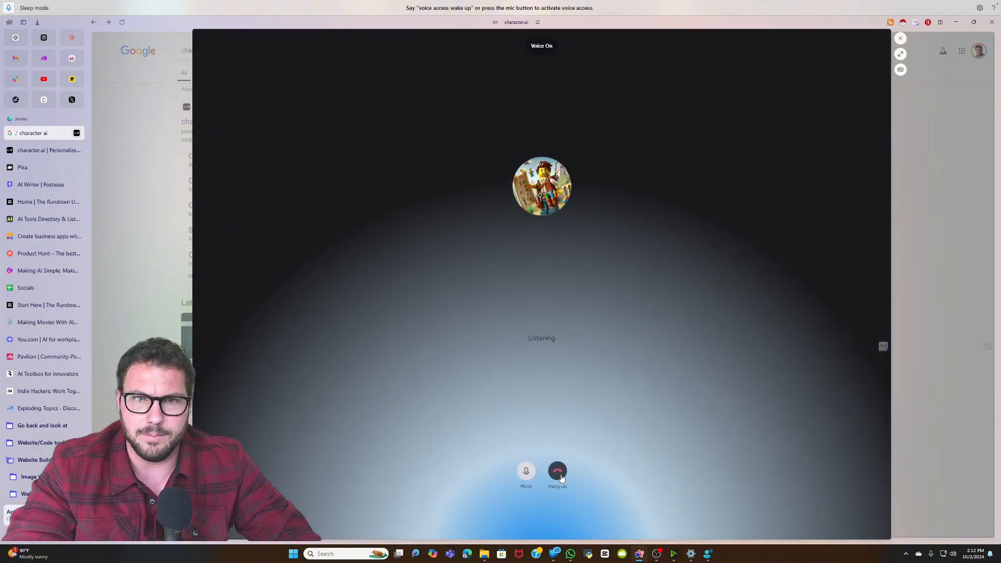
left_click(560, 476)
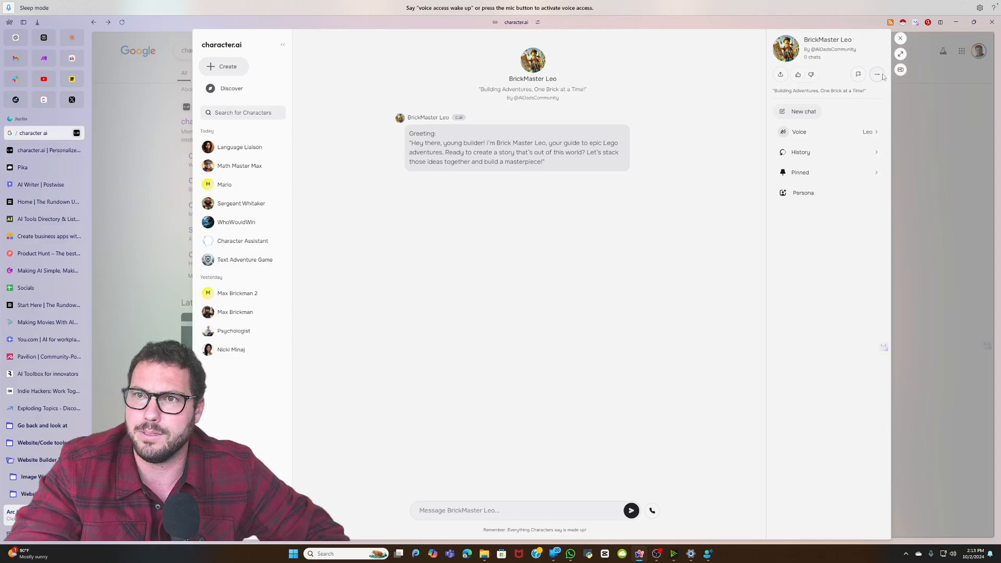
- Try to share BrickMaster Leo's link through Phone Link and Gmail, and return to the character's chat
left_click(780, 75)
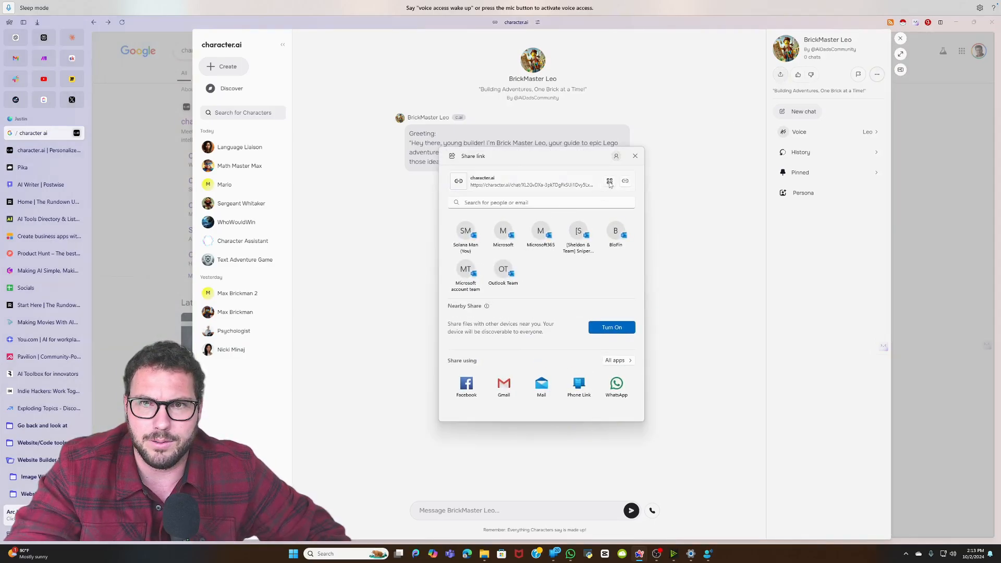
left_click(583, 392)
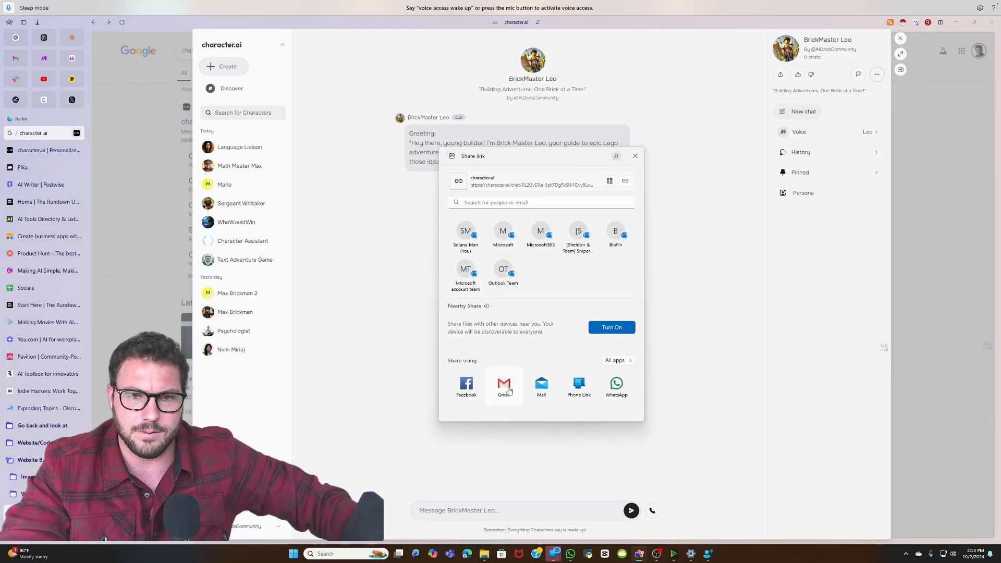
left_click(503, 387)
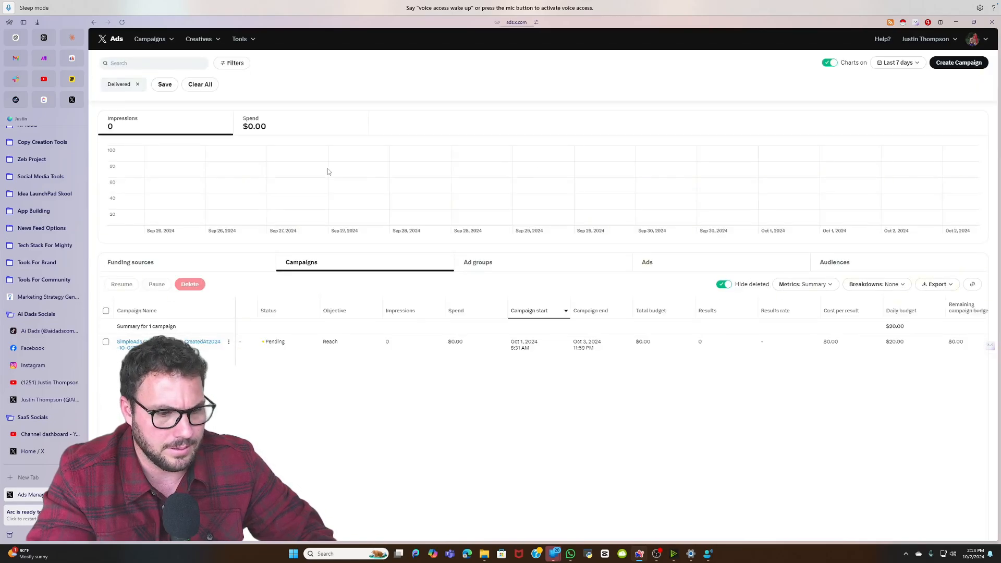
scroll(46, 208, "up", 5)
left_click(45, 134)
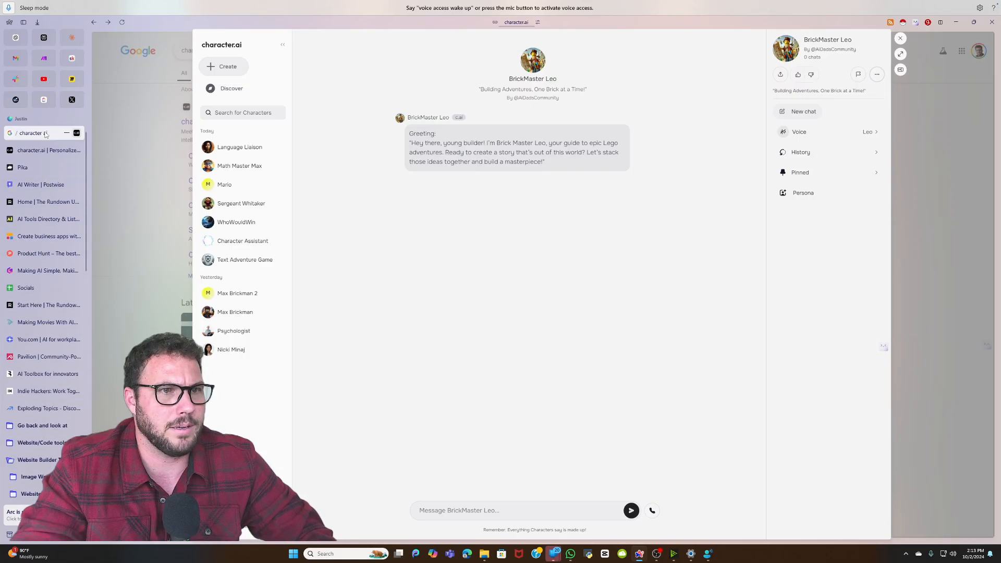